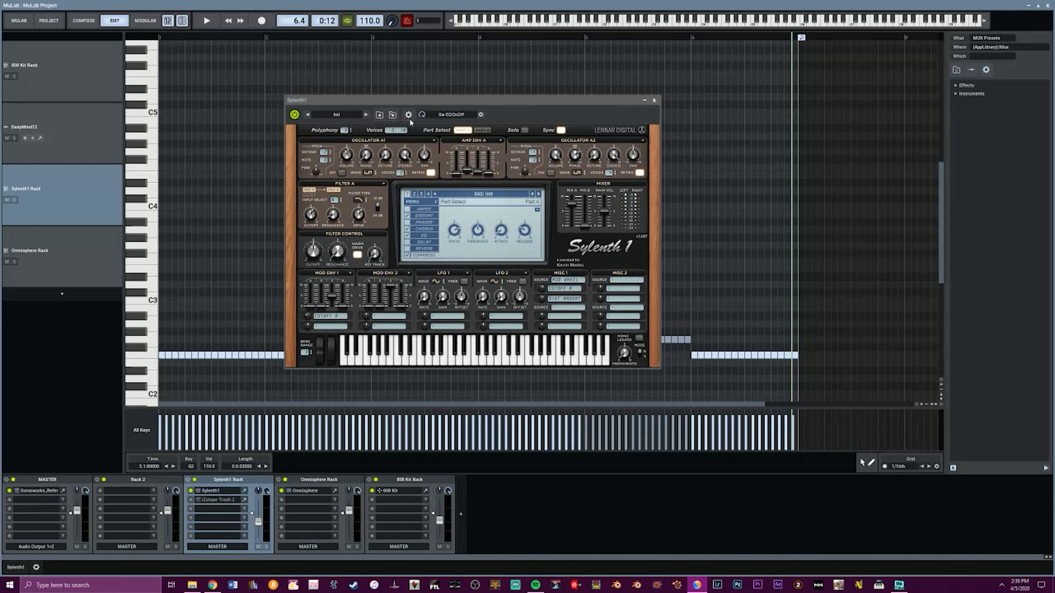
Reset the current Sylenth1 preset to its initial state with Clear / Init
left_click(429, 203)
mouse_move(430, 210)
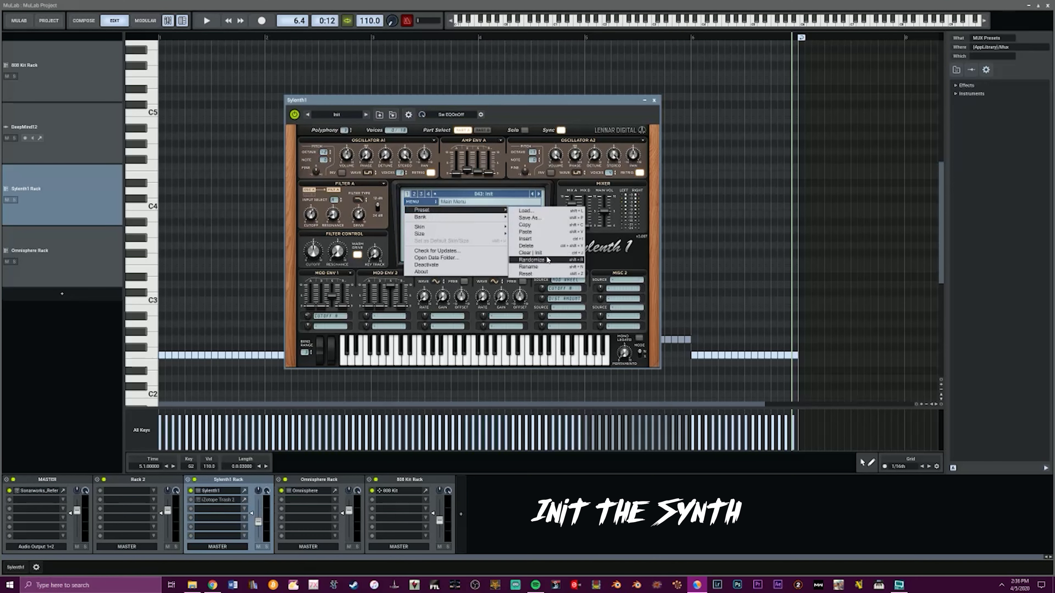
left_click(533, 252)
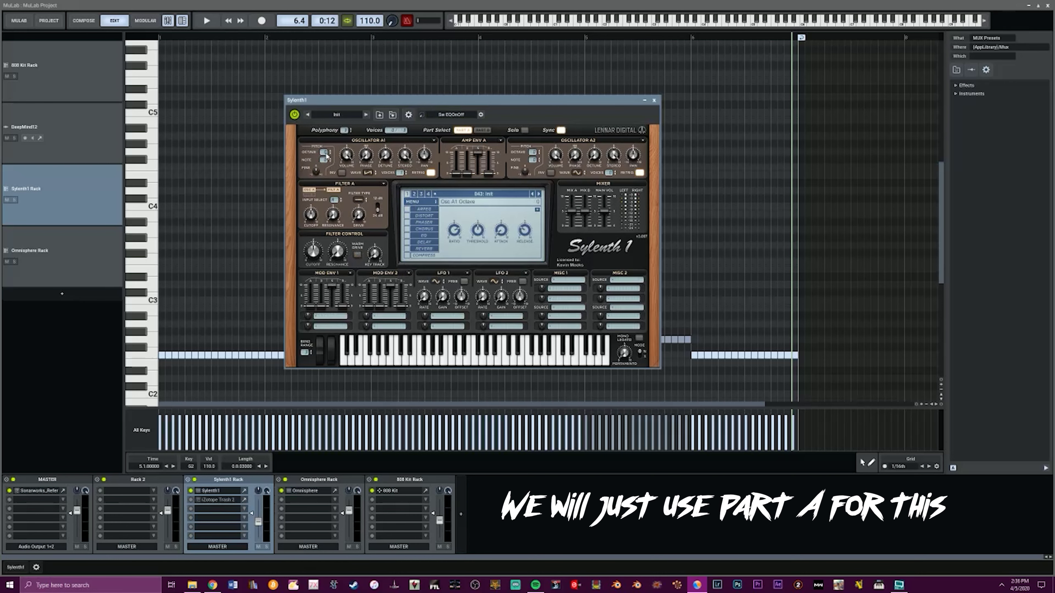
Adjust the pitch setting of oscillator A1 and mute the 808 Kit Rack track
left_click(326, 157)
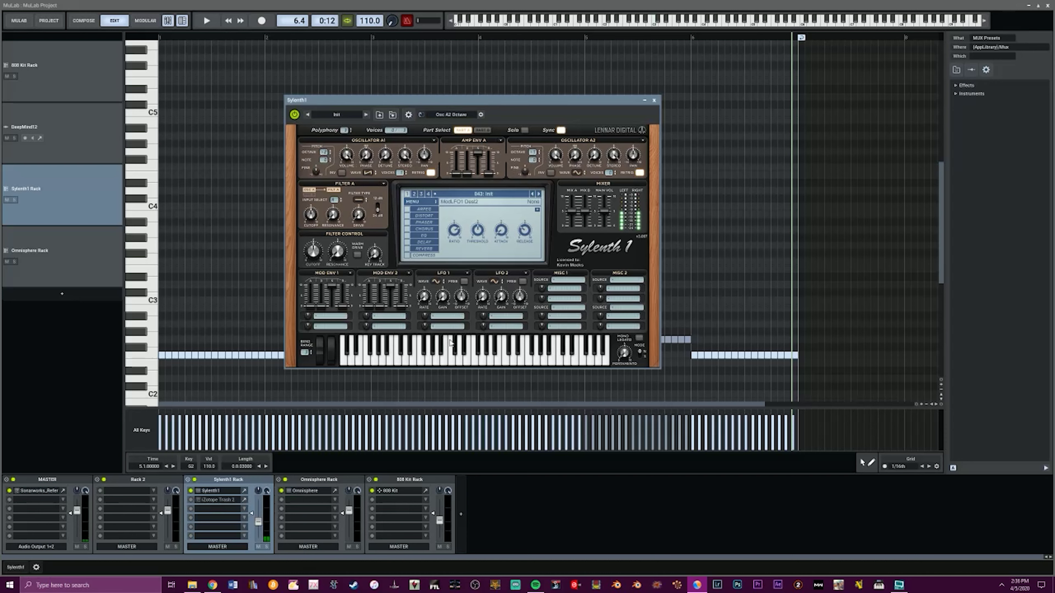
left_click(7, 76)
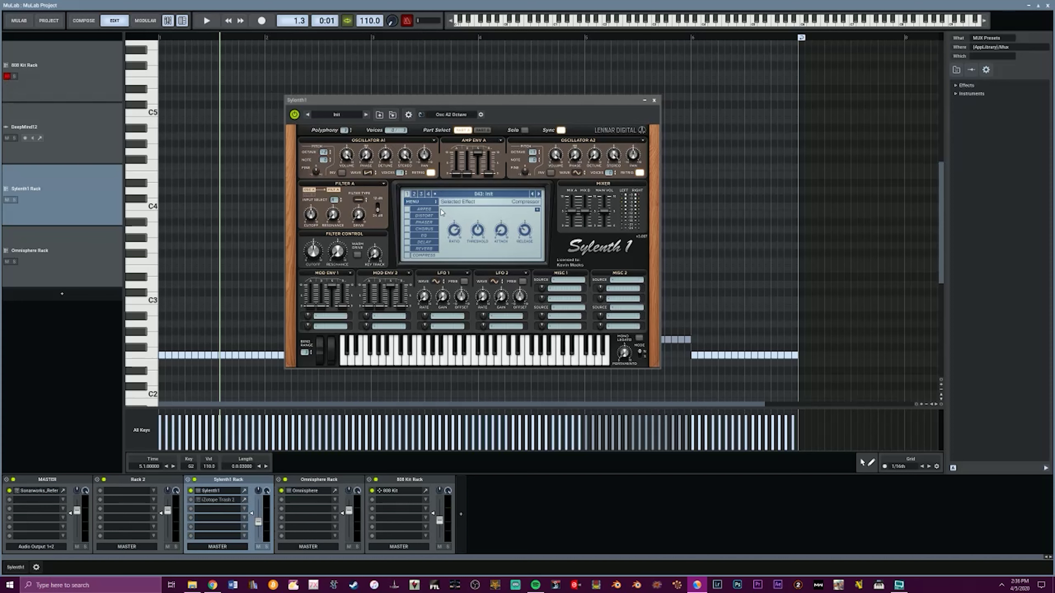
Raise the voice count of oscillator A2, then change the waveforms of oscillators A1 and A2, with HPulse on A1
left_click(607, 173)
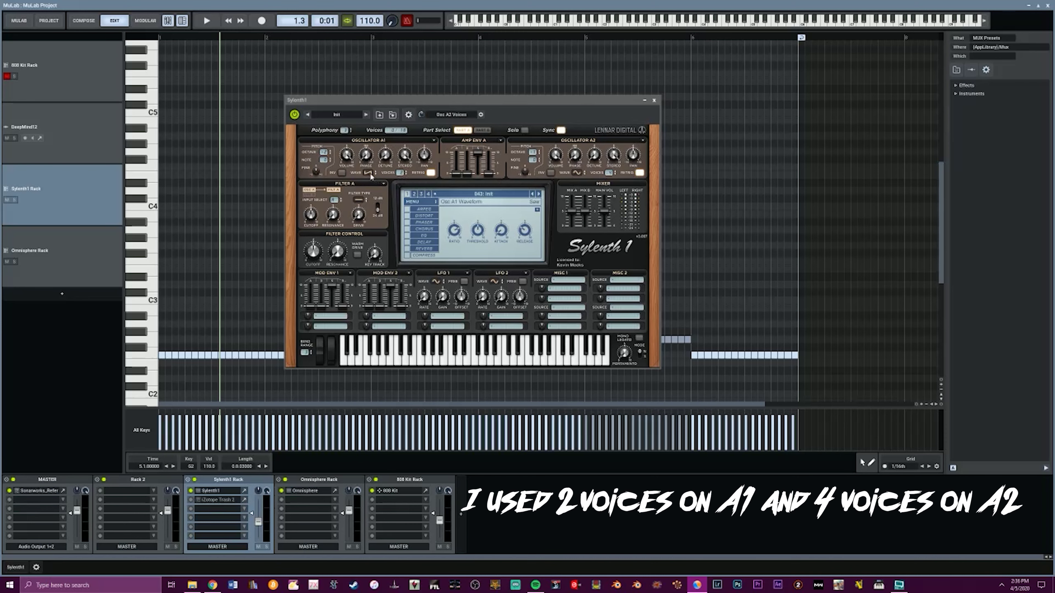
left_click(370, 173)
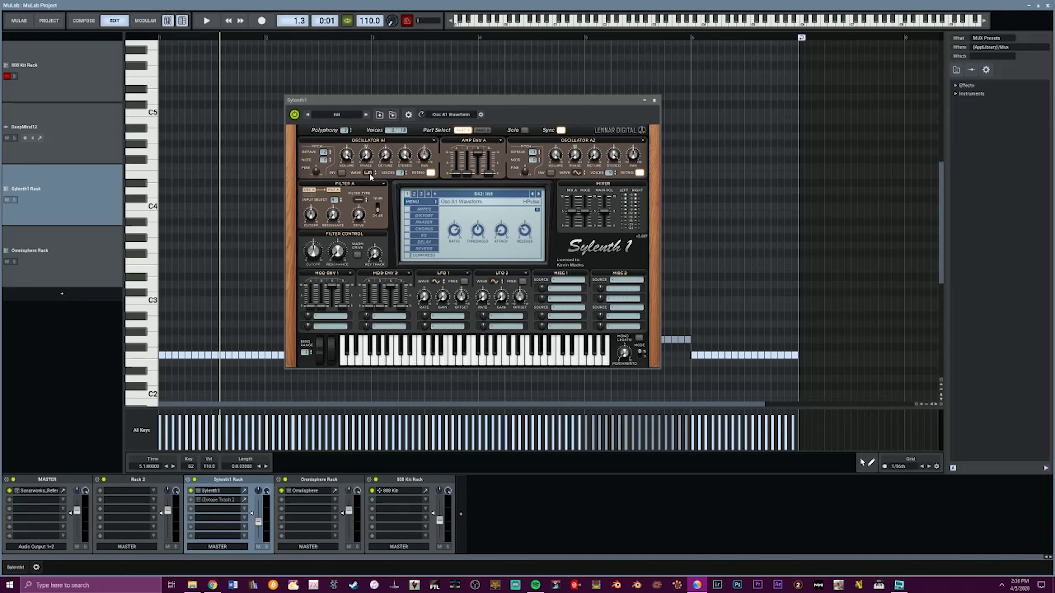
left_click(577, 173)
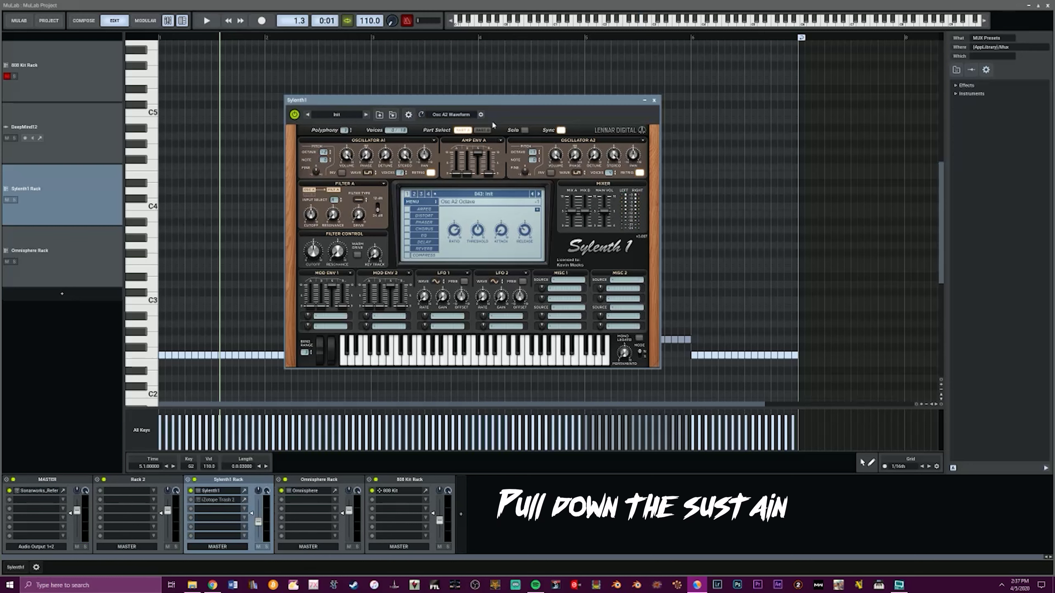
Shape amp envelope A into a pluck with about 2.2 decay, minimal sustain and about 0.7 release, and play the pattern to hear it
left_click_drag(477, 152, 502, 329)
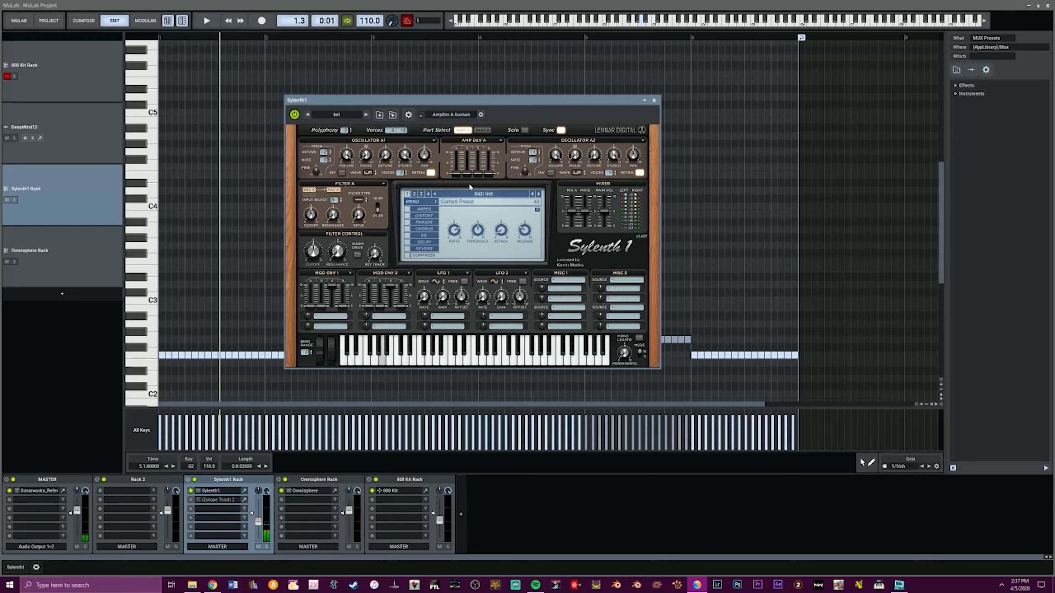
left_click_drag(468, 175, 466, 157)
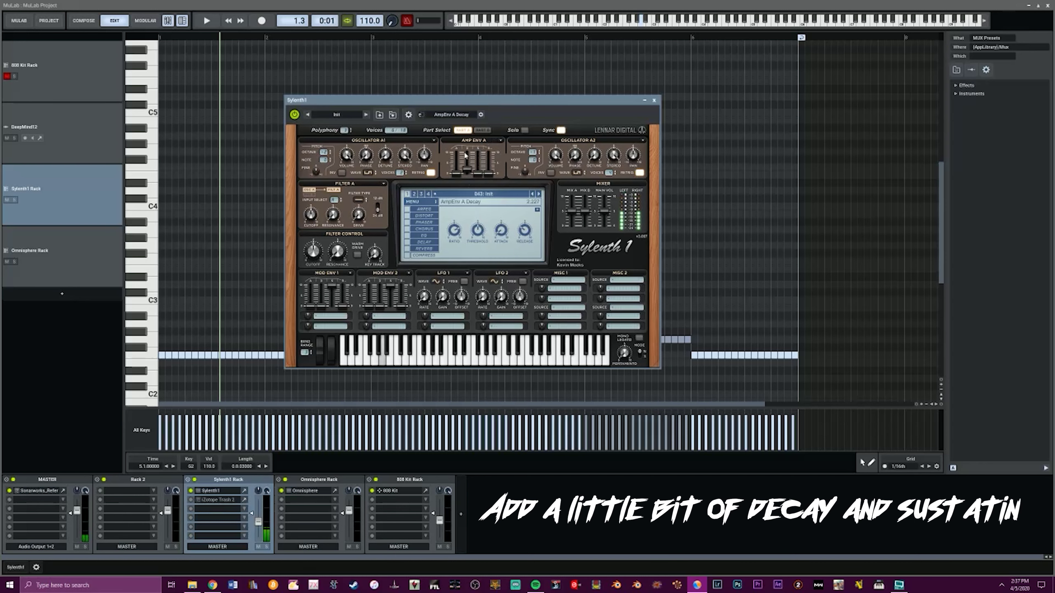
left_click_drag(480, 178, 479, 173)
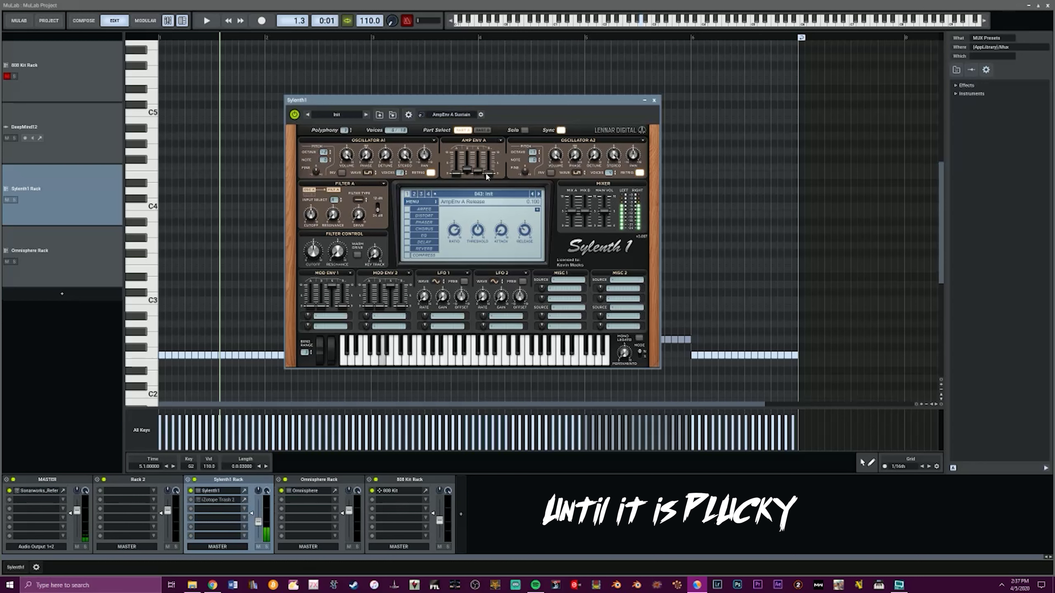
left_click_drag(487, 176, 488, 168)
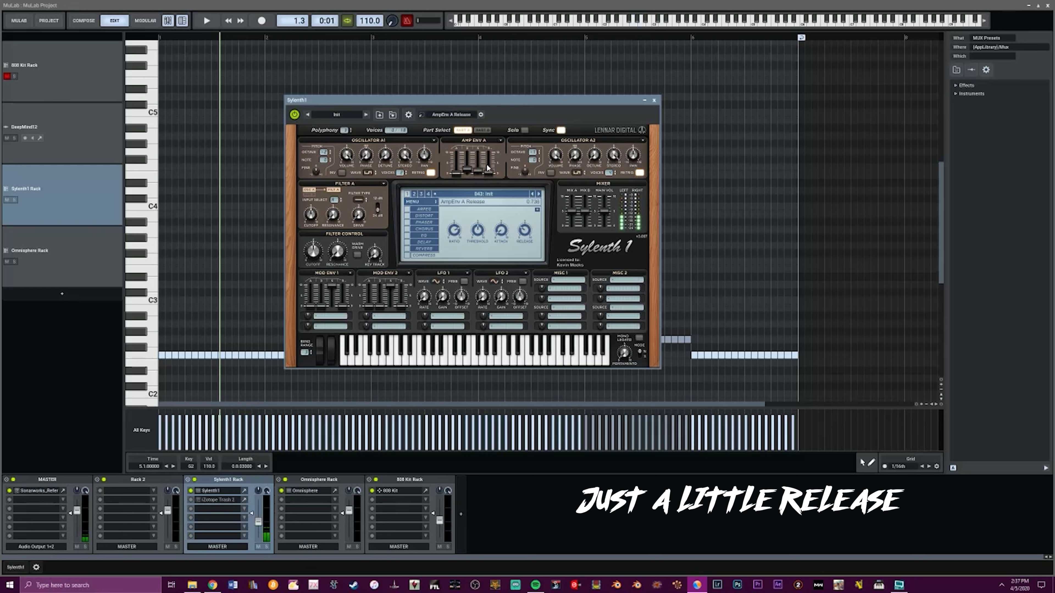
left_click(207, 20)
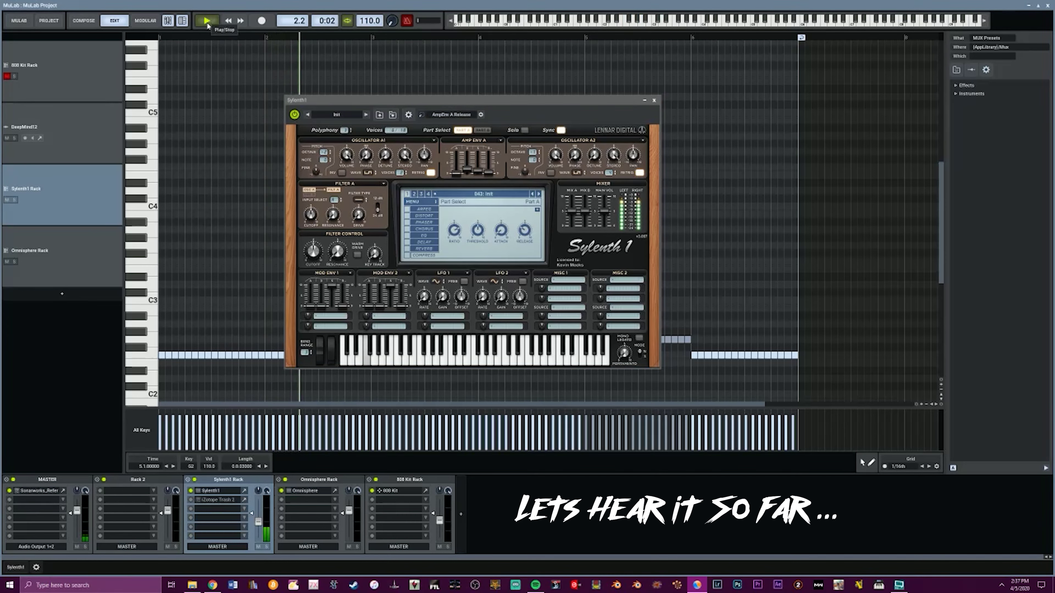
key("space")
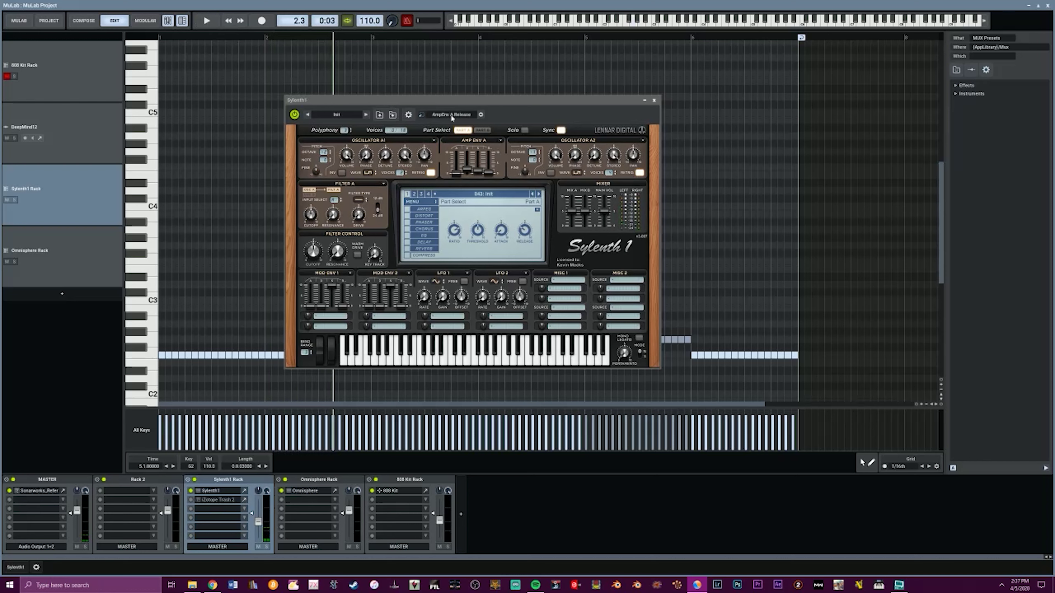
Adjust the phase of oscillator A2
mouse_move(390, 158)
mouse_move(590, 160)
left_click_drag(572, 161, 584, 92)
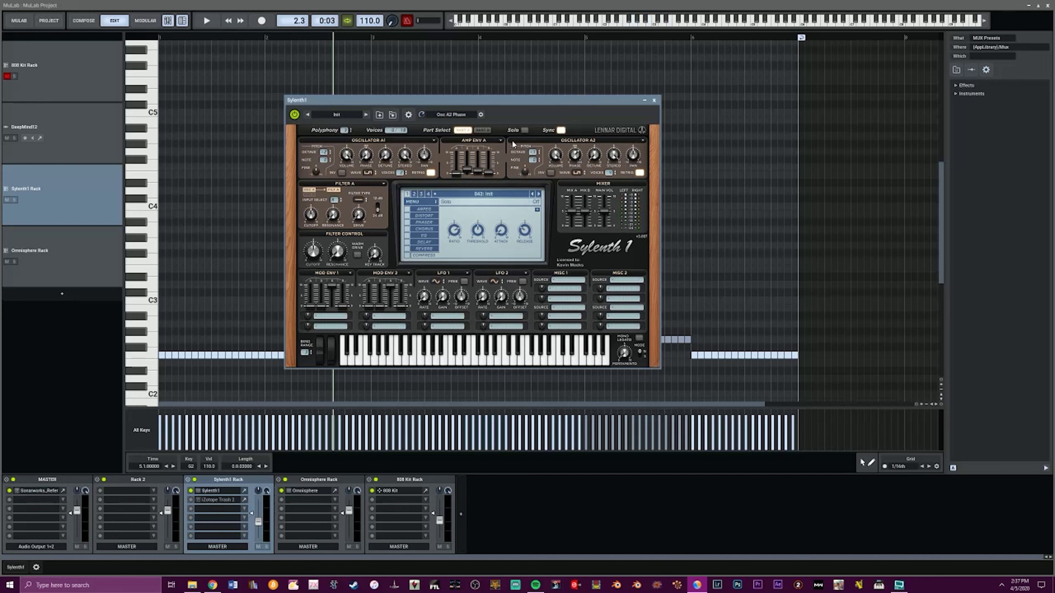
Pull Mix B all the way down, set Mix A to about 6.8 in the mixer, and play the pattern
left_click_drag(582, 215, 591, 299)
left_click_drag(572, 207, 571, 205)
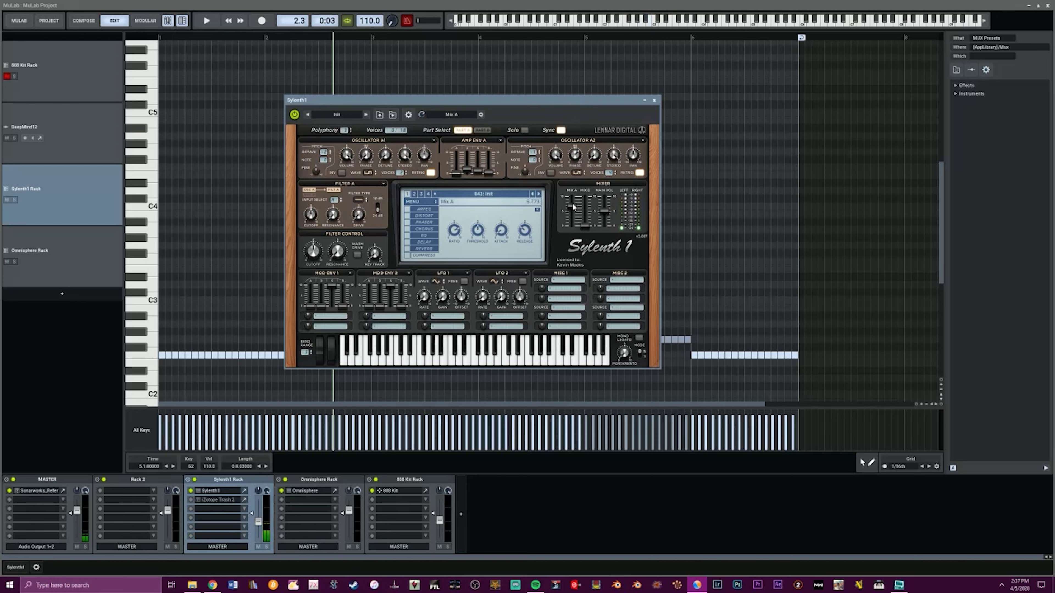
left_click(207, 21)
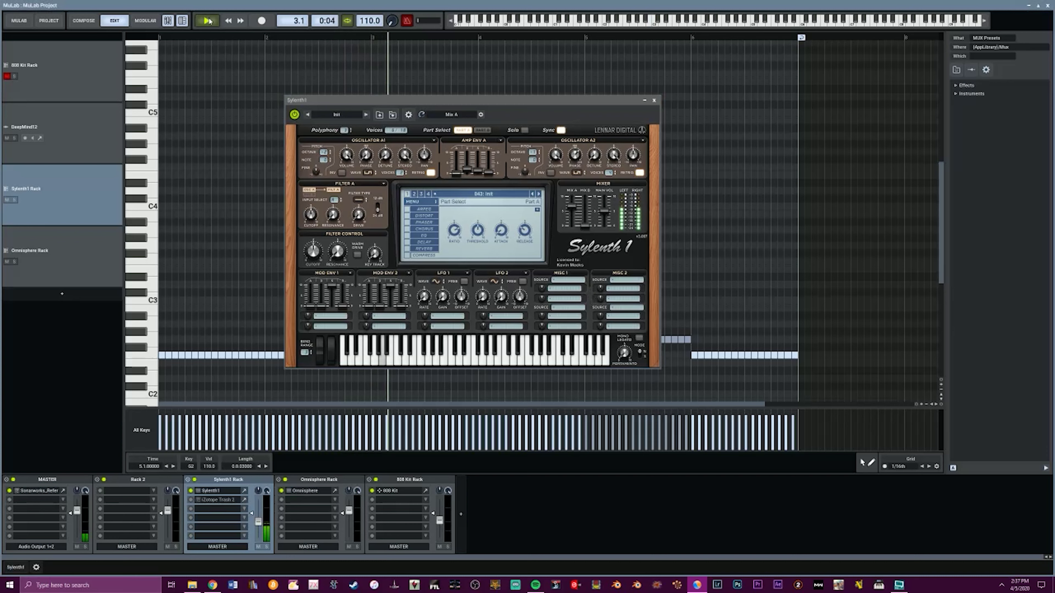
left_click(207, 20)
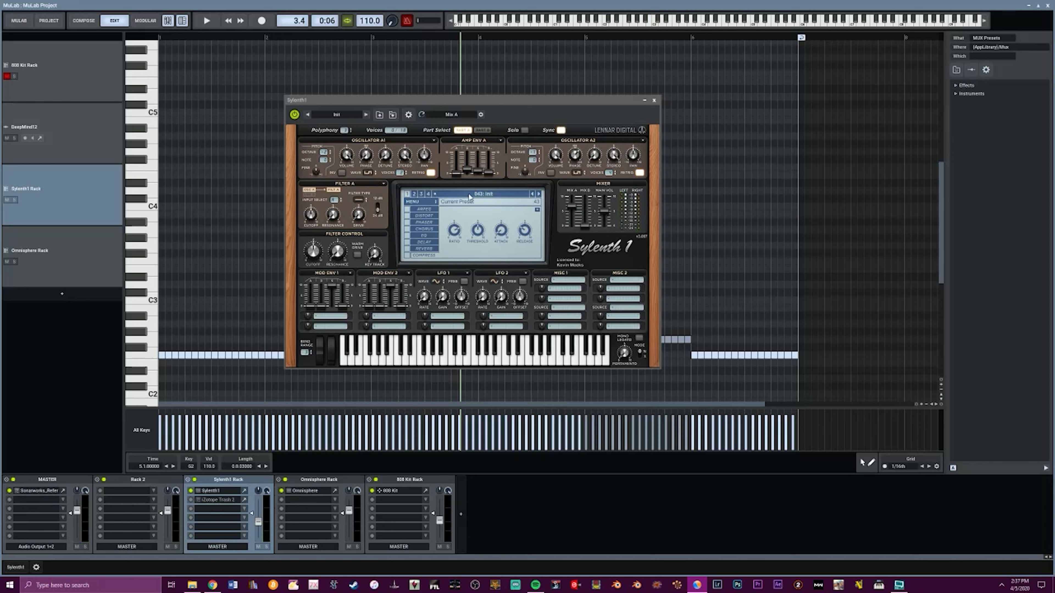
Set filter A to the Lowpass type with a 12 dB slope
left_click(360, 200)
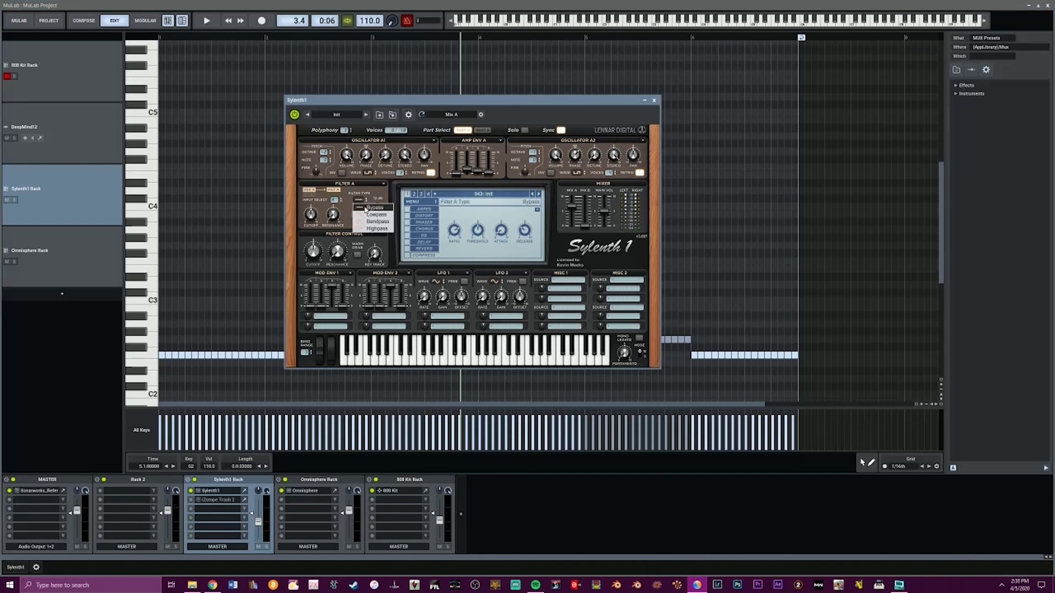
left_click(374, 215)
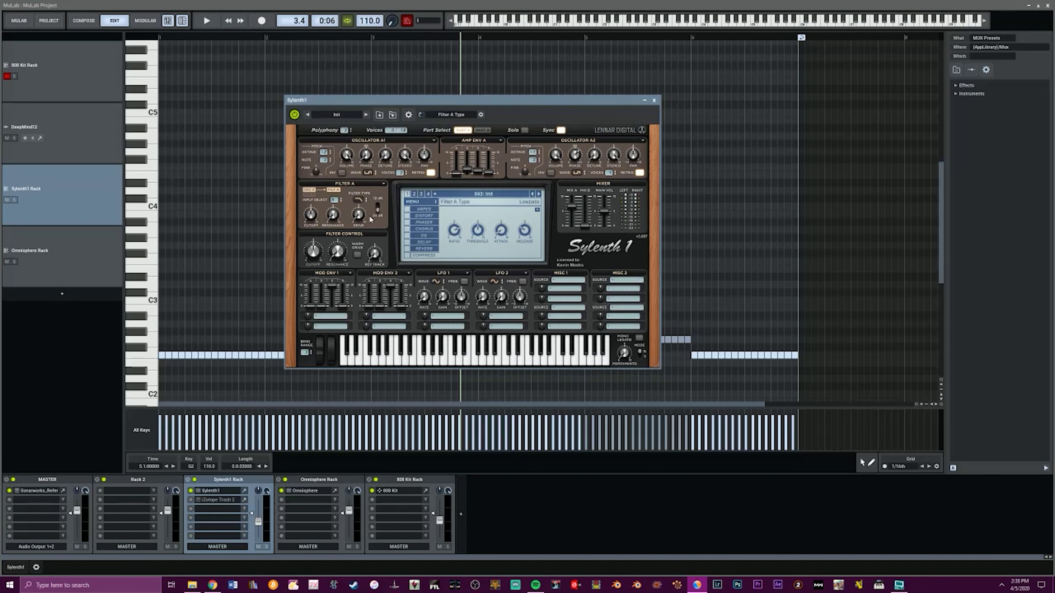
left_click(376, 206)
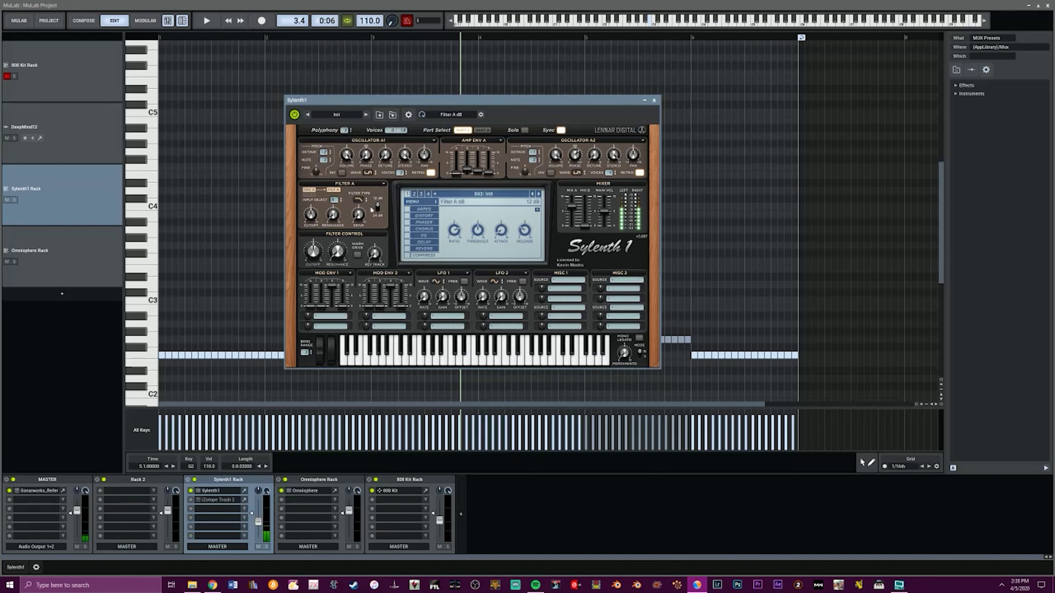
Adjust the cutoff, resonance and drive of filter A
left_click(312, 220)
left_click_drag(336, 218, 340, 215)
left_click_drag(365, 156, 365, 153)
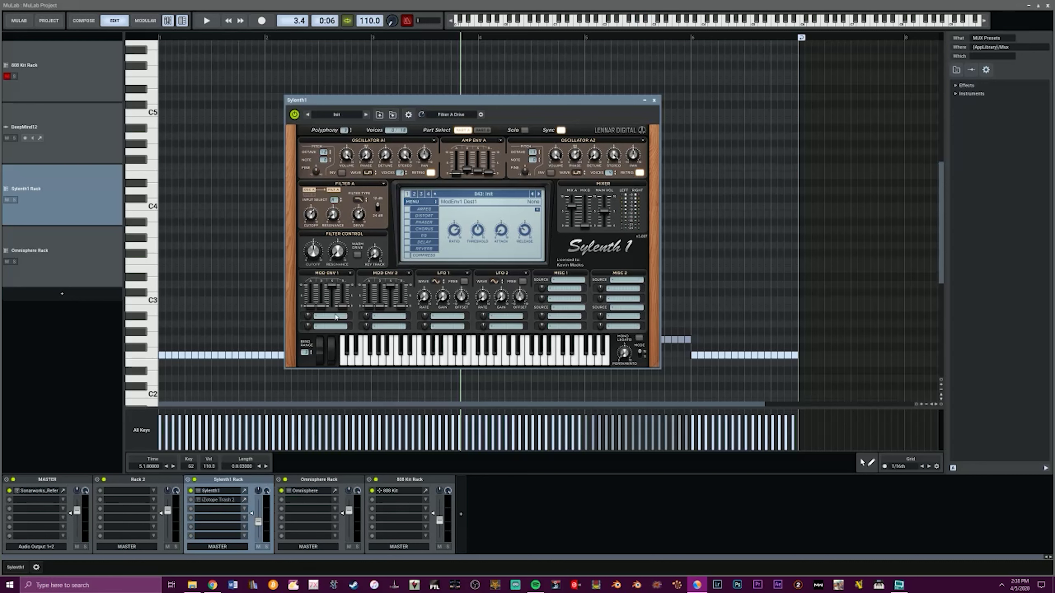
Route Mod Env 1 to Cutoff A and lower the envelope's sustain
left_click(336, 317)
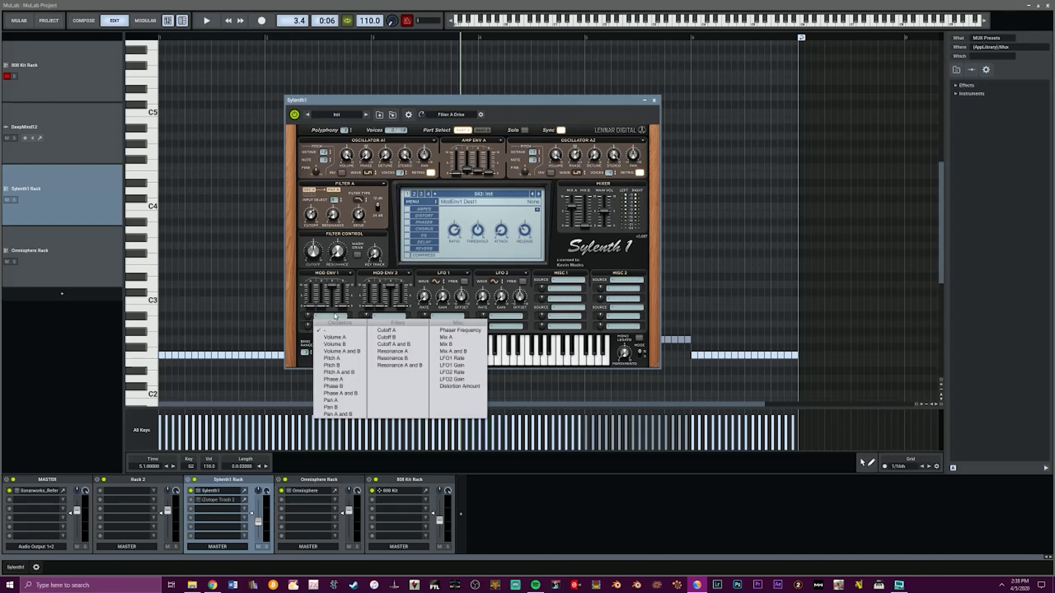
left_click(388, 331)
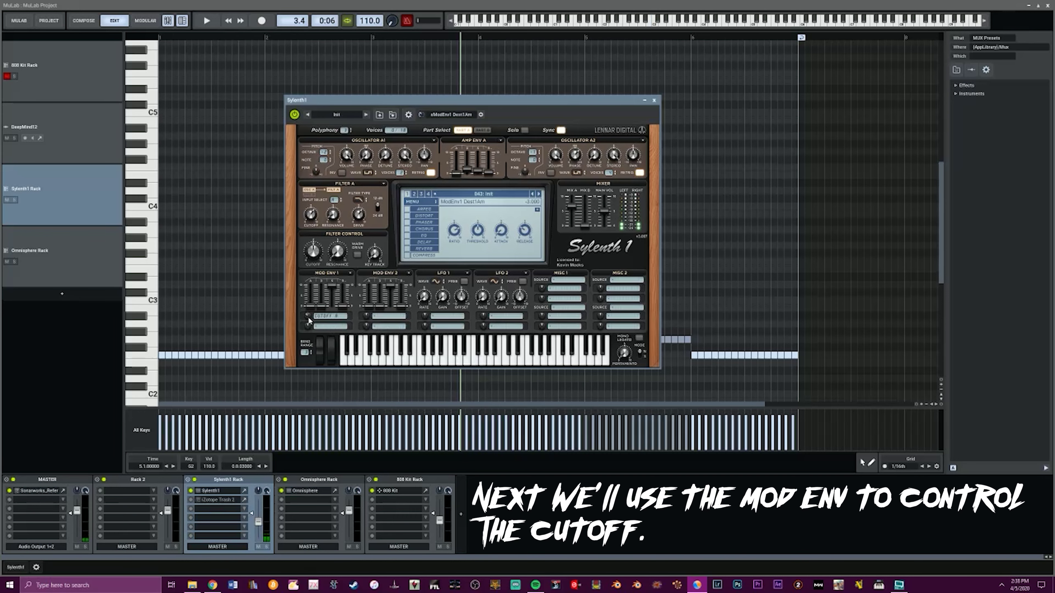
left_click_drag(332, 288, 330, 340)
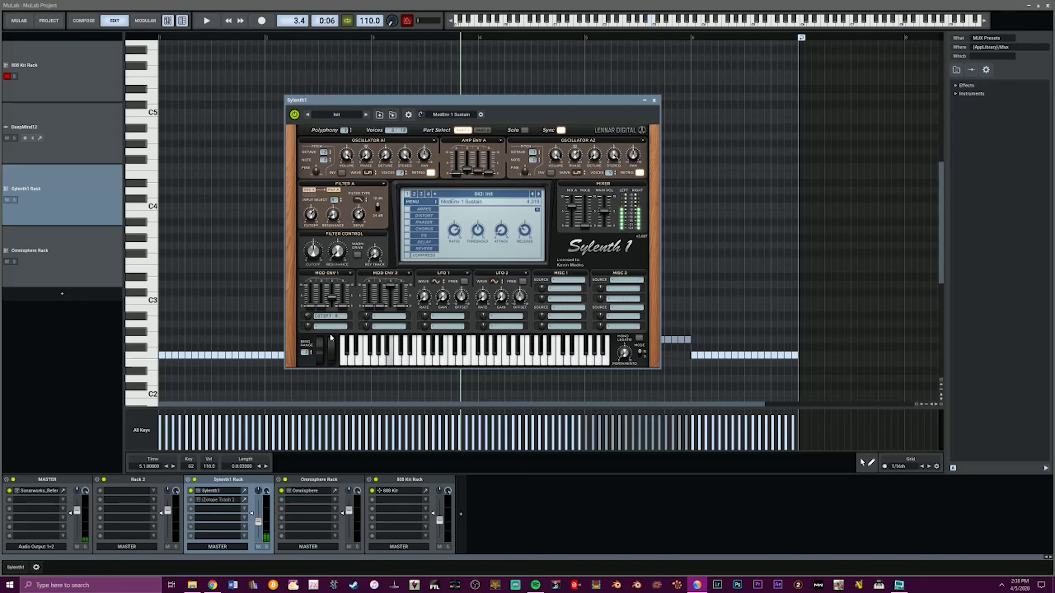
Audition a few notes on the synth keyboard and turn on Warm Drive in the filter control section
left_click(362, 361)
left_click(390, 353)
left_click(357, 255)
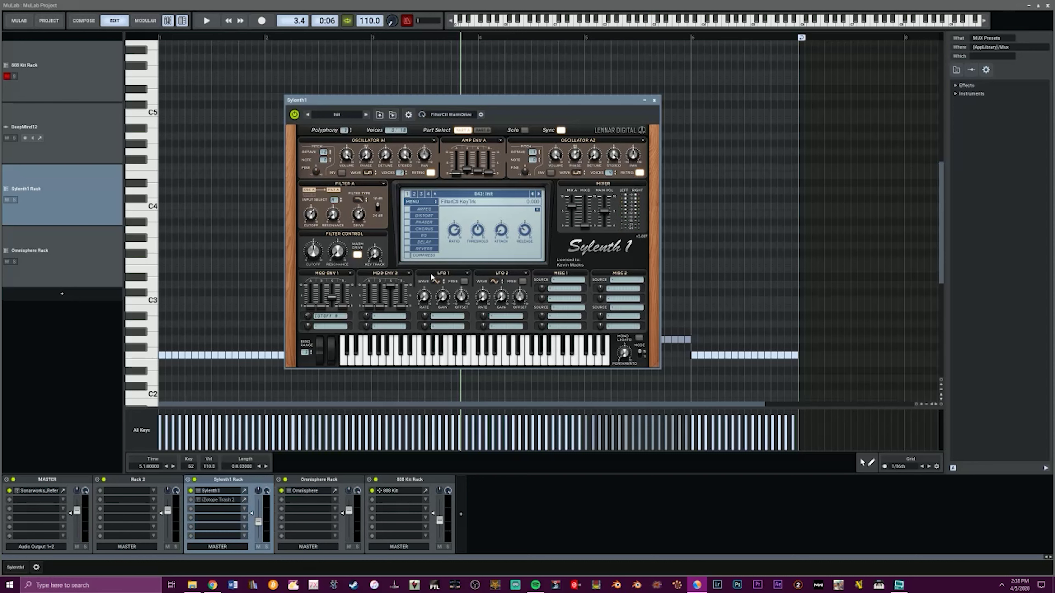
Route the Mod Wheel as the first Misc 1 source to Cutoff A
left_click(568, 279)
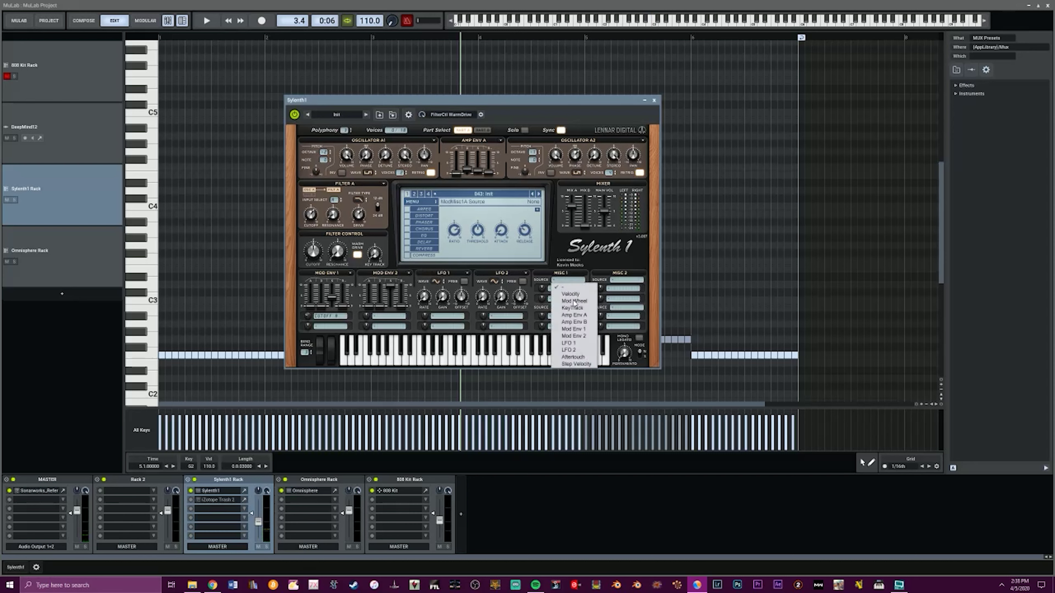
left_click(572, 299)
left_click(567, 289)
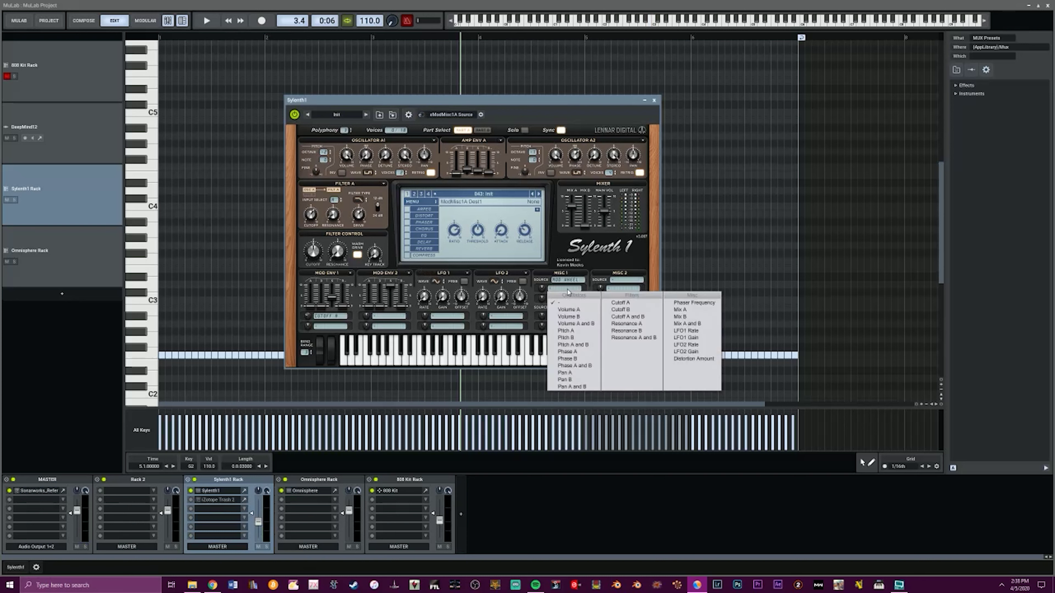
left_click(623, 304)
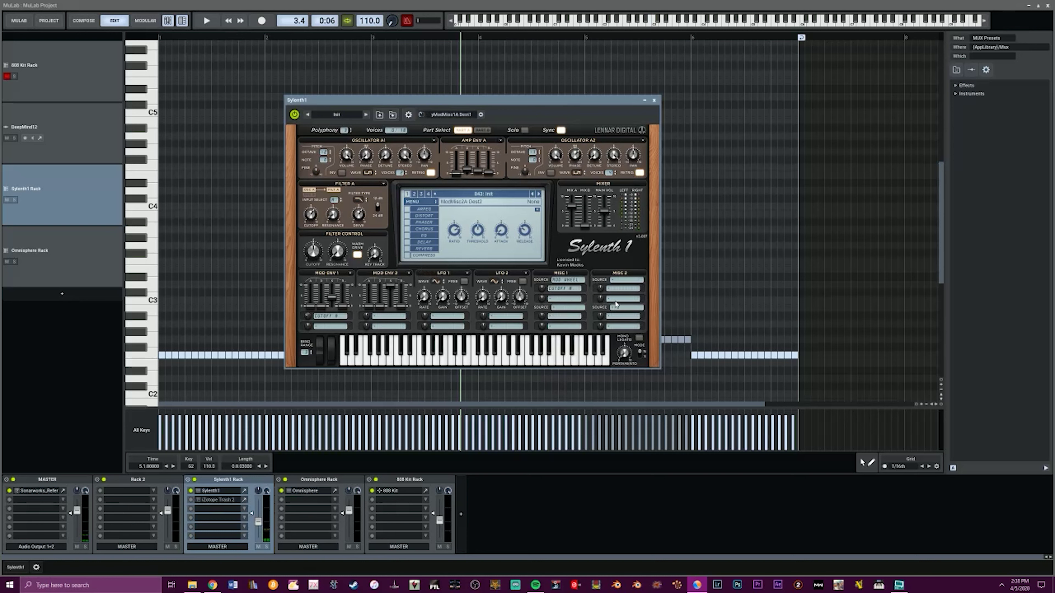
left_click(570, 303)
left_click(569, 303)
Turn on the Chorus and Compressor effects, playing the pattern before and after to compare the sound
left_click(229, 21)
left_click(207, 20)
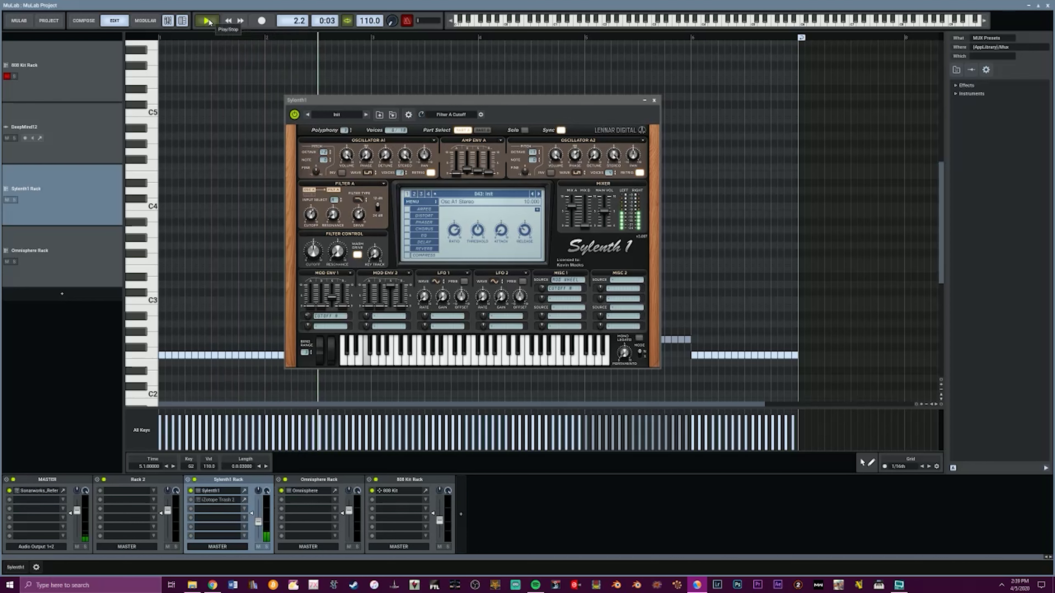
left_click(408, 230)
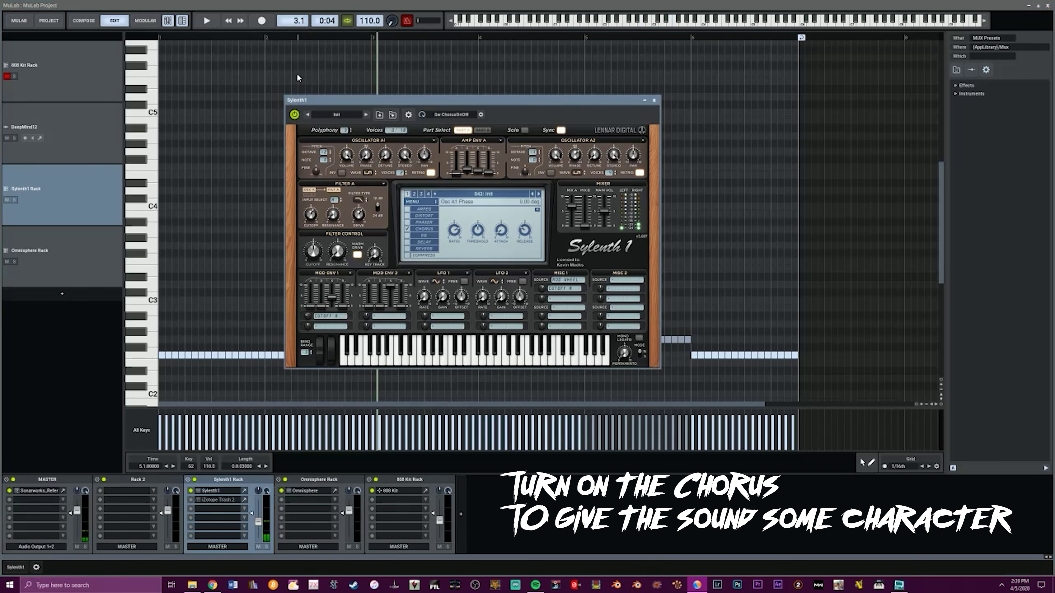
left_click(206, 21)
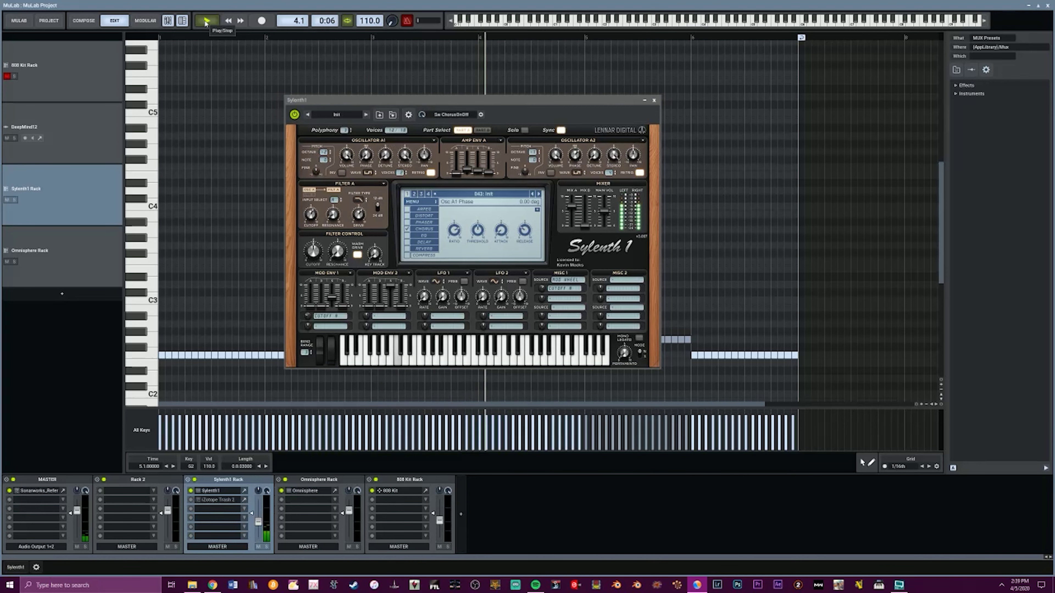
left_click(207, 22)
left_click(207, 22)
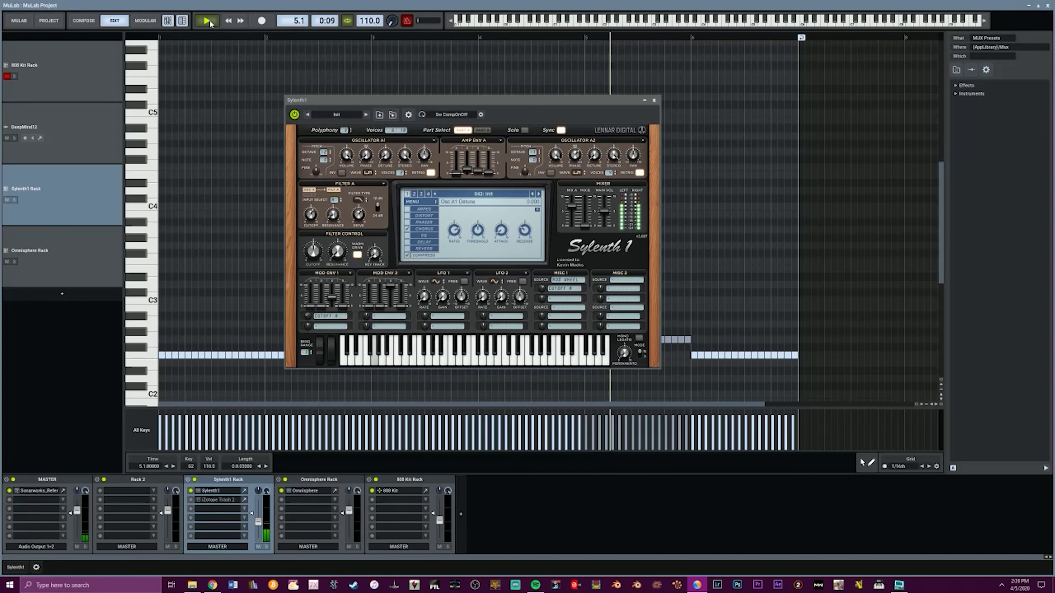
Turn on the Distortion effect with the OverDrive type
left_click(407, 217)
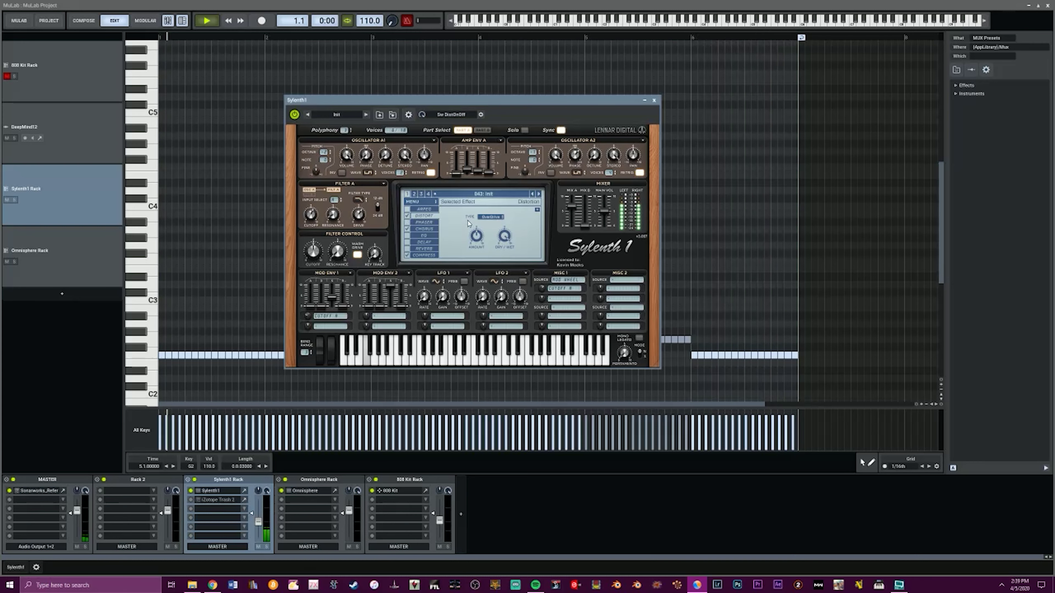
left_click(490, 217)
left_click(487, 219)
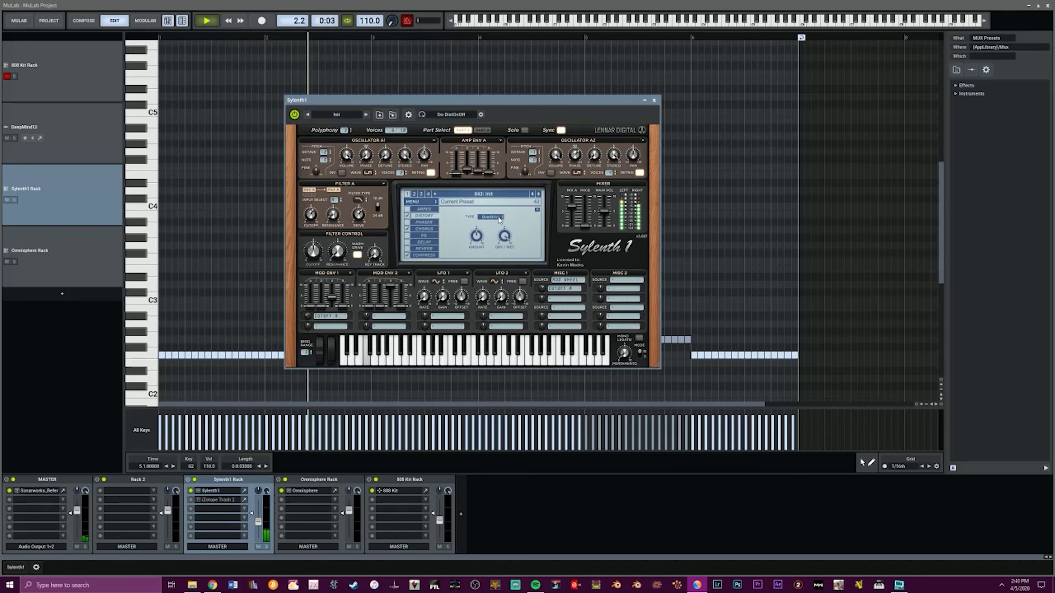
Assign Distortion Amount as the second Mod Wheel destination in Misc 1 and adjust the Distortion effect's amount
left_click(563, 299)
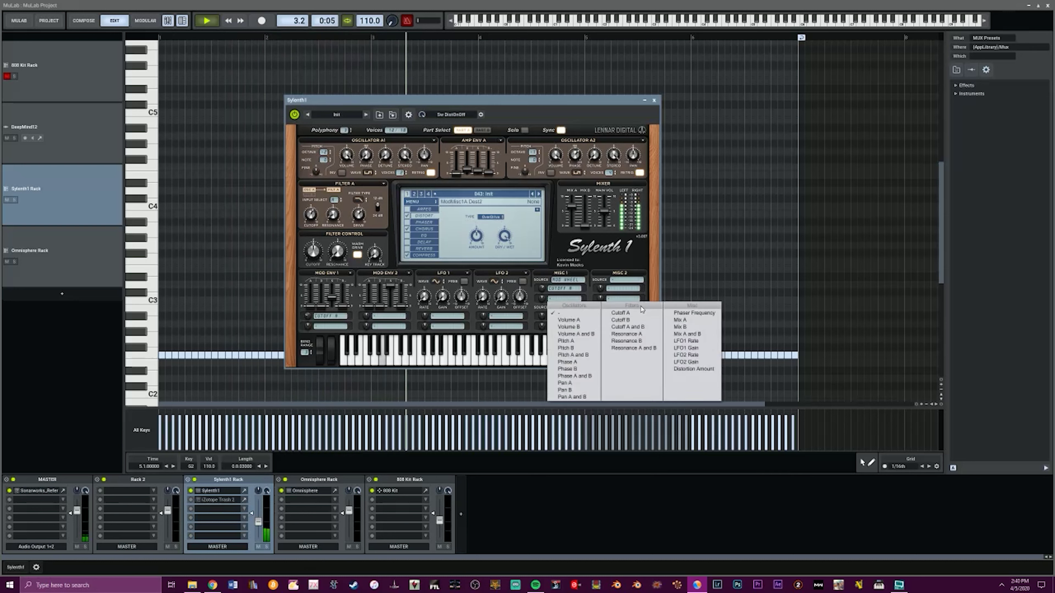
left_click(692, 368)
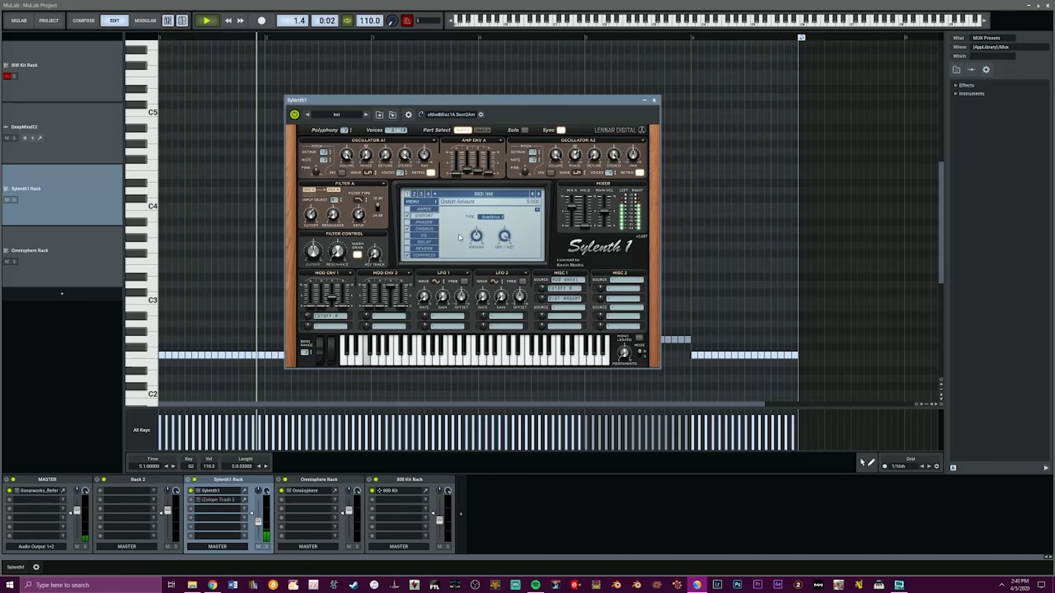
left_click_drag(481, 242, 474, 249)
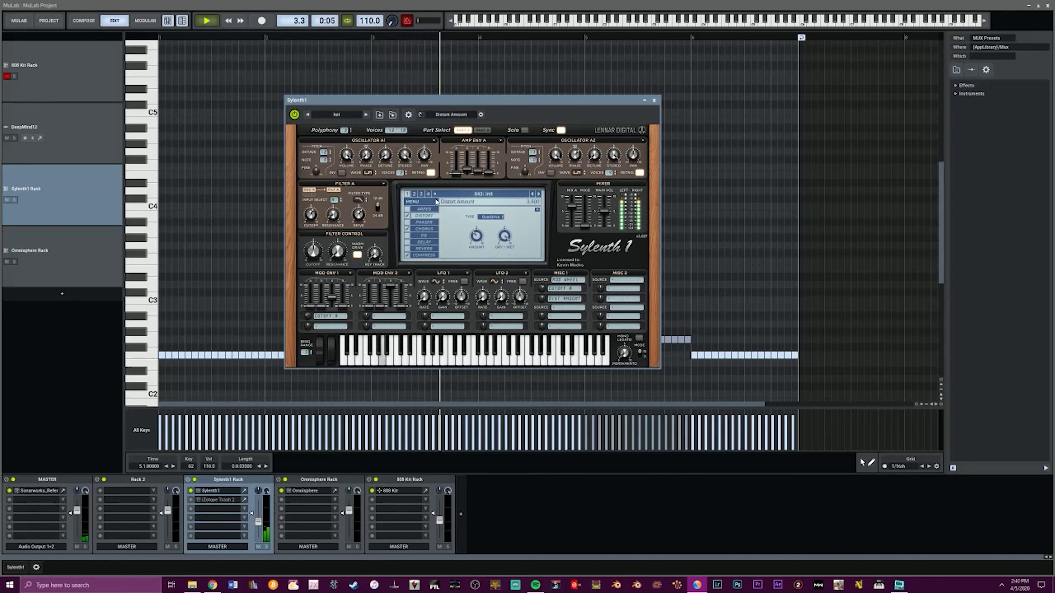
Lower the sustain of Mod Env 1 slightly and adjust its modulation amount on the filter cutoff
left_click_drag(335, 302, 336, 306)
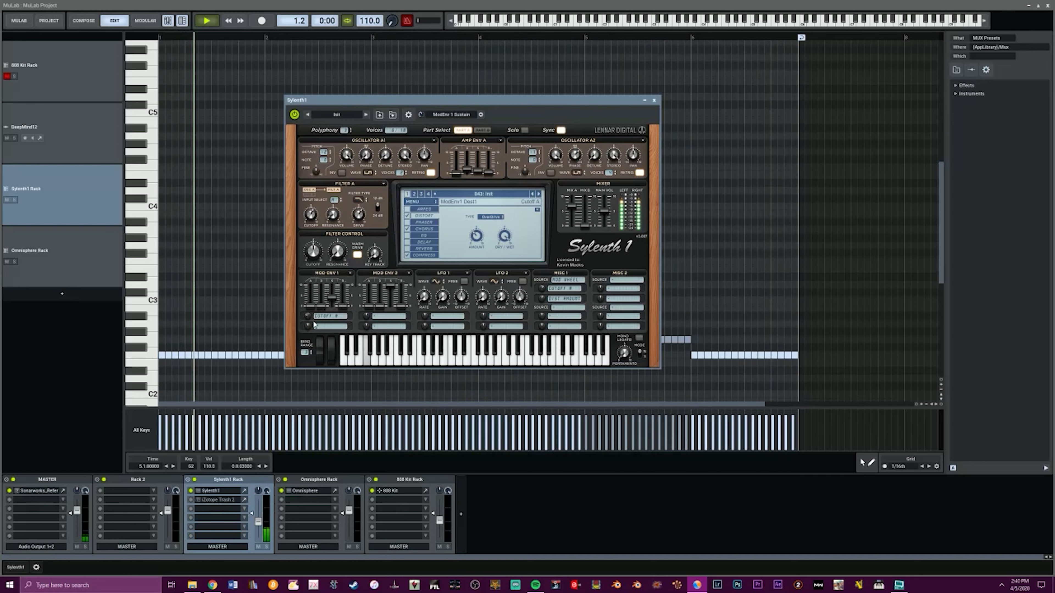
left_click(307, 314)
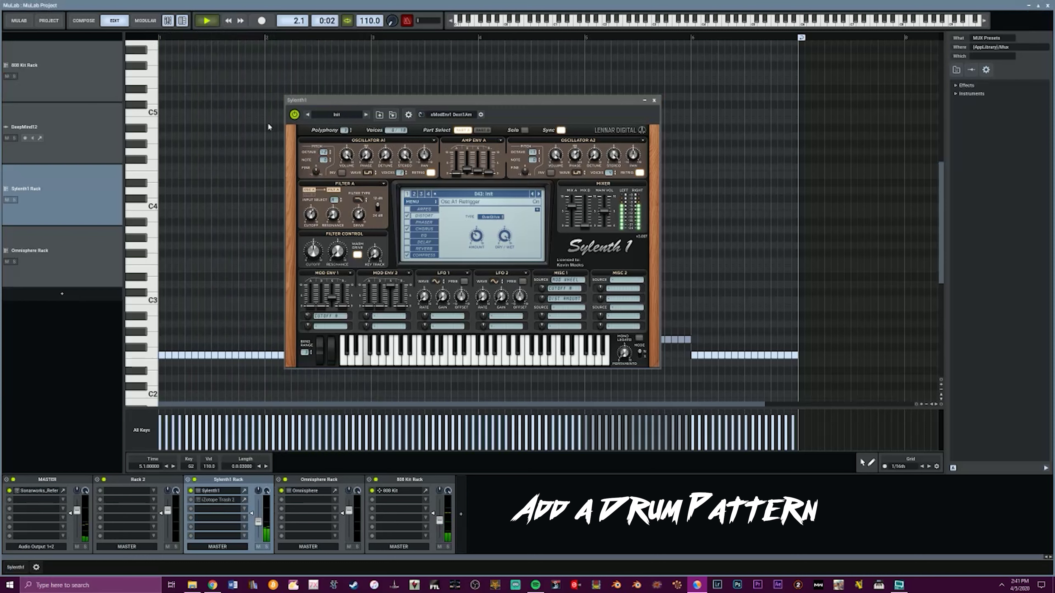
Enable the iZotope Trash 2 effect on the Sylenth1 rack and lower the rack's volume slightly, ending playback
left_click(191, 501)
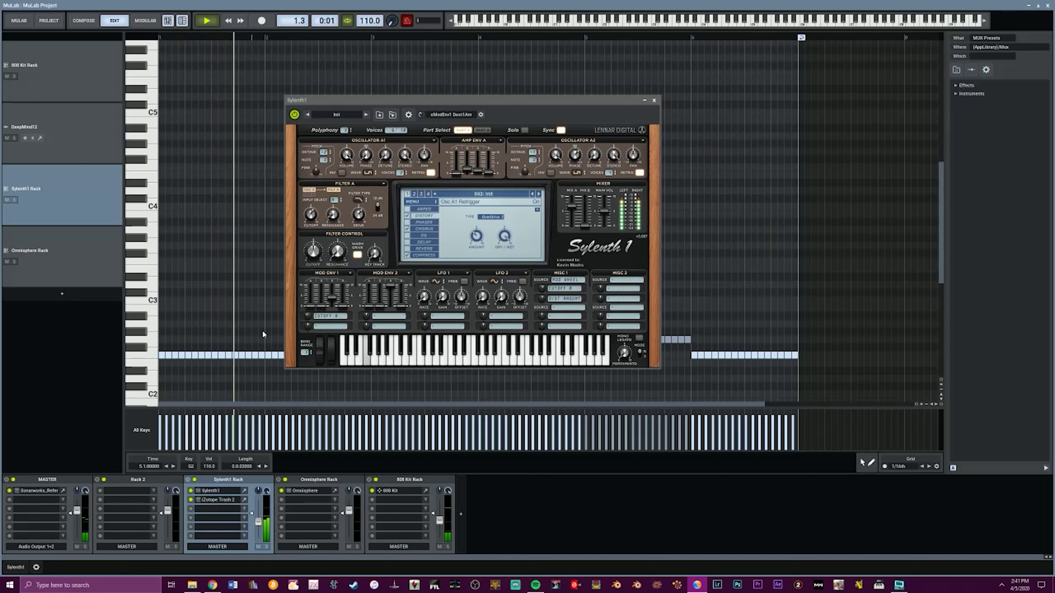
left_click_drag(259, 522, 258, 528)
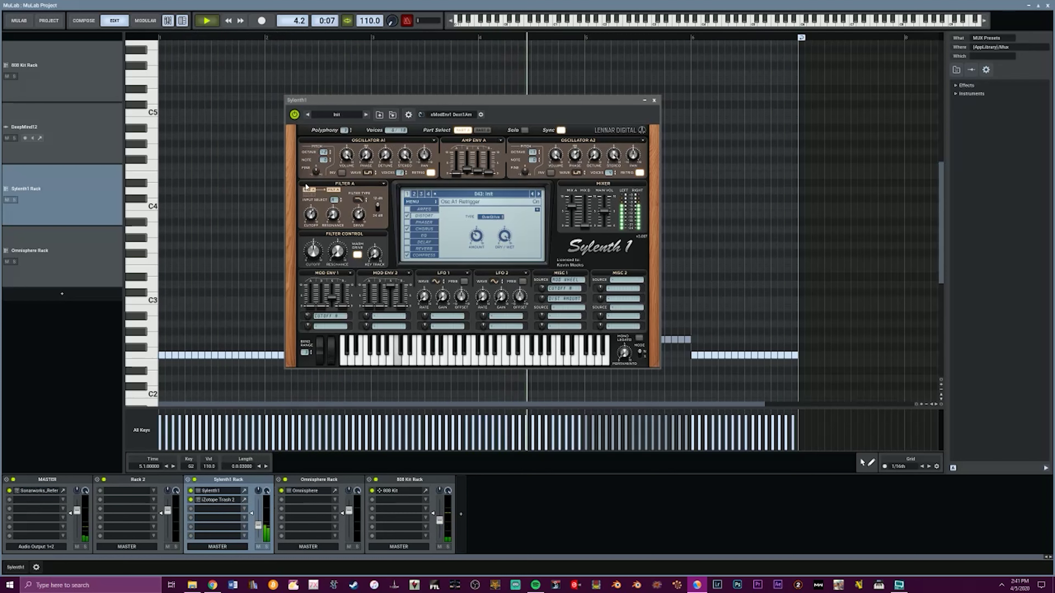
left_click(207, 21)
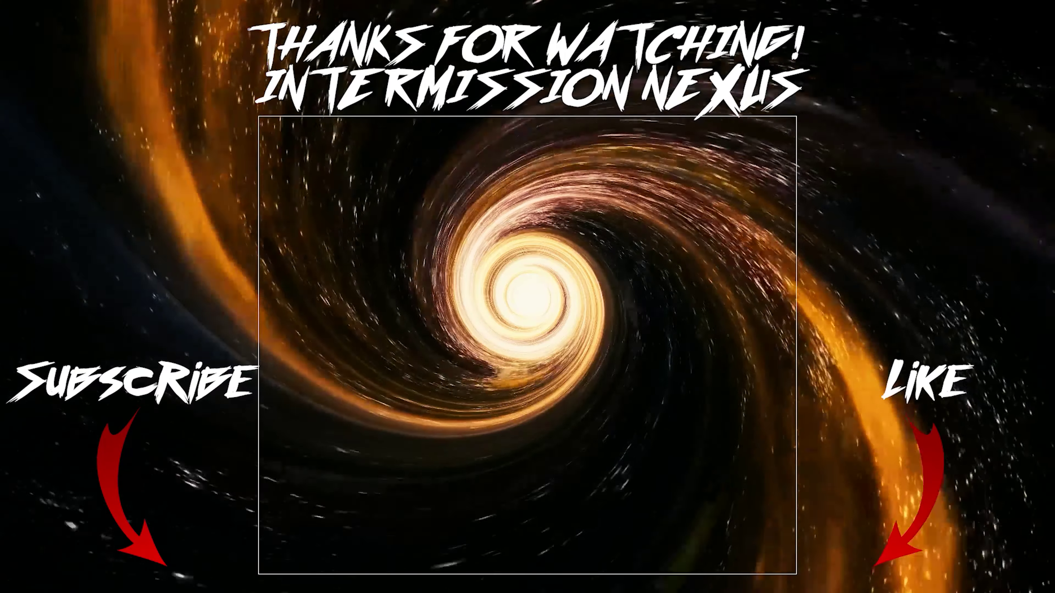